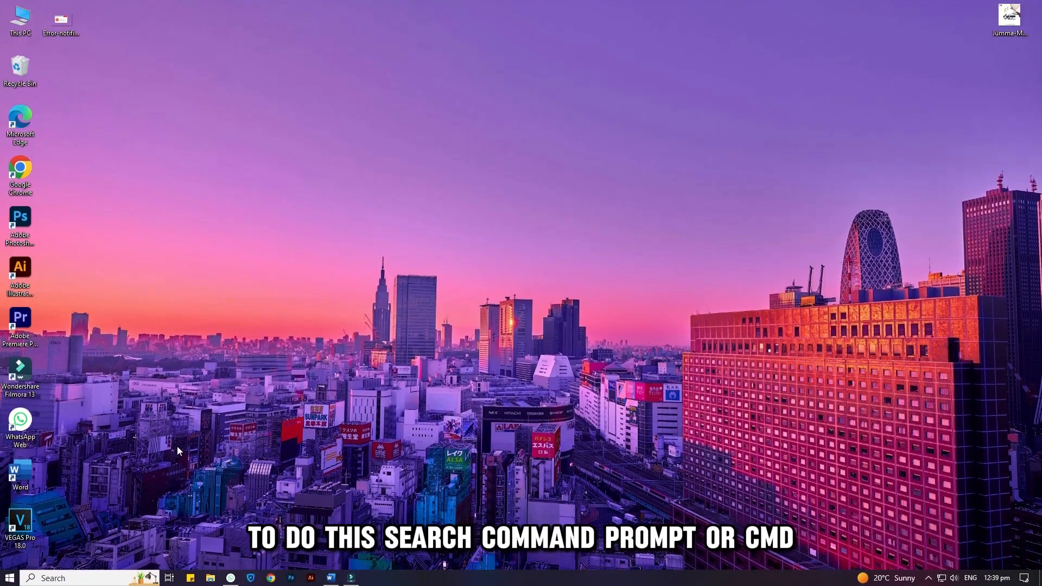
Search for Command Prompt and launch it with administrator rights.
click(121, 578)
text(COMMAN)
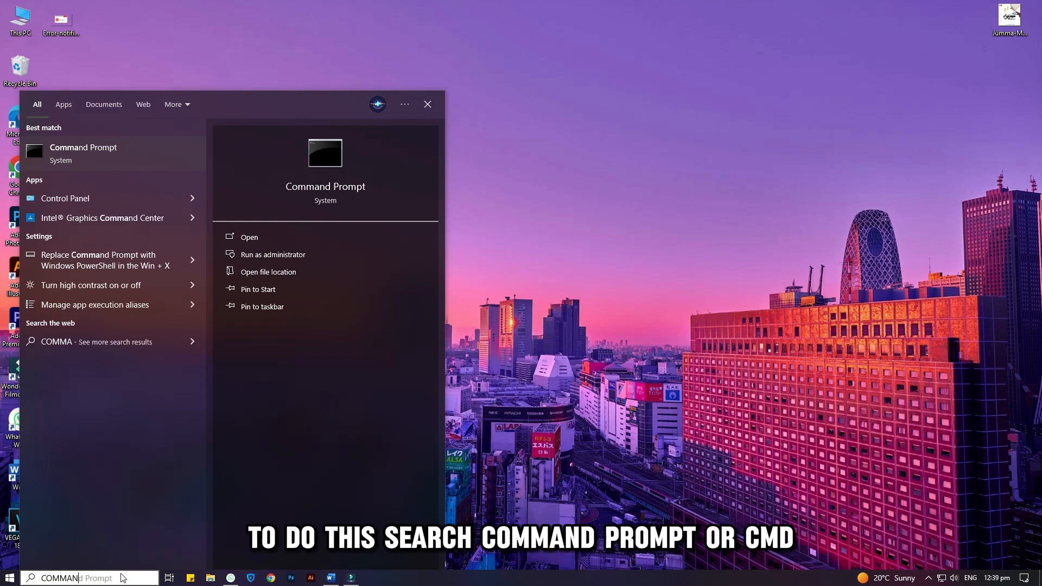
text(D PROMPT)
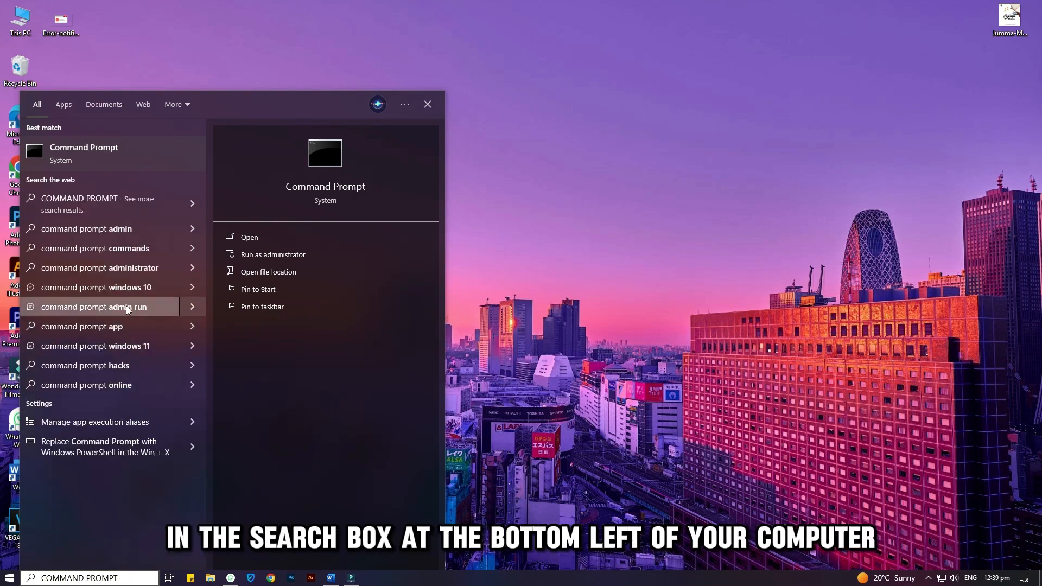
right_click(124, 159)
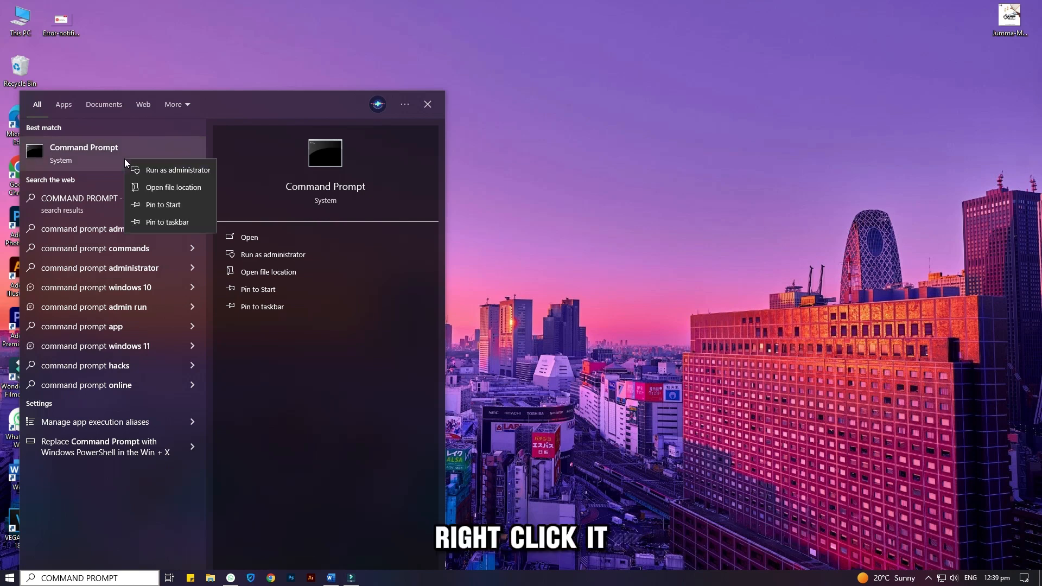
click(137, 169)
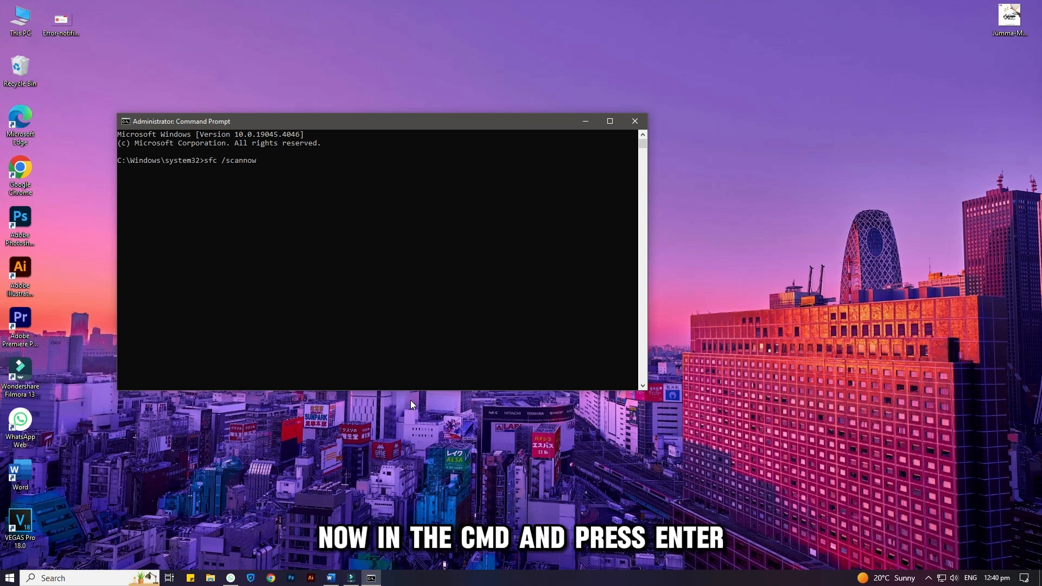
Run sfc /scannow to verify system files and start installing VEGAS Pro 18.0 to the default folder.
key(Return)
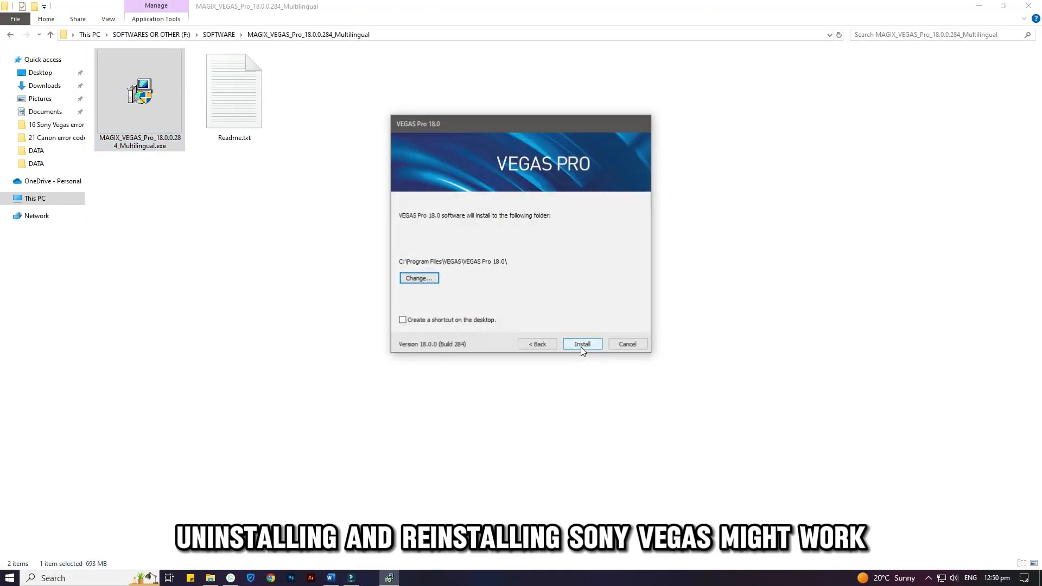
click(583, 345)
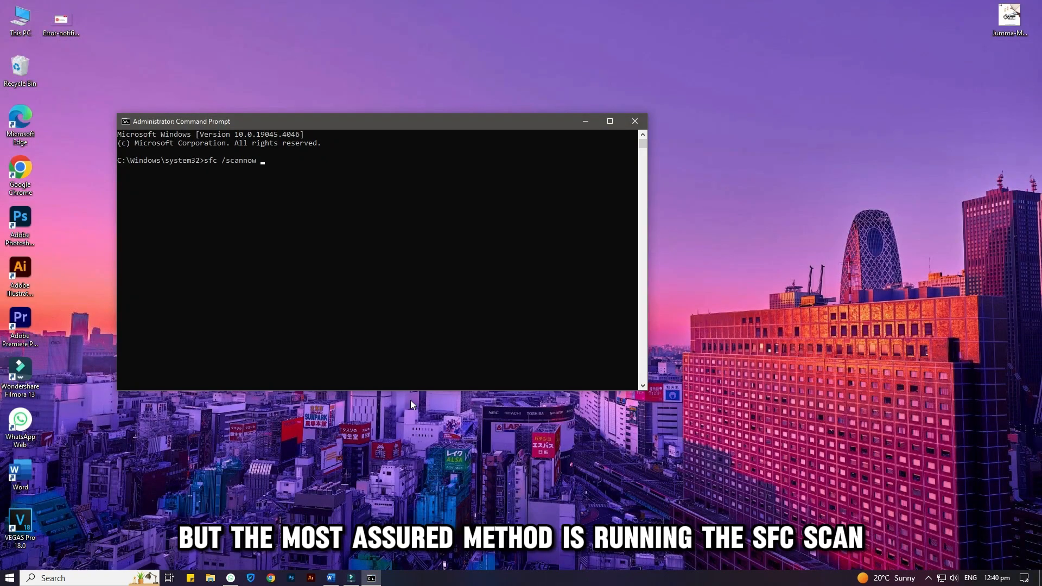
Run sfc /scannow again so verification begins, reaching 7% complete.
key(Return)
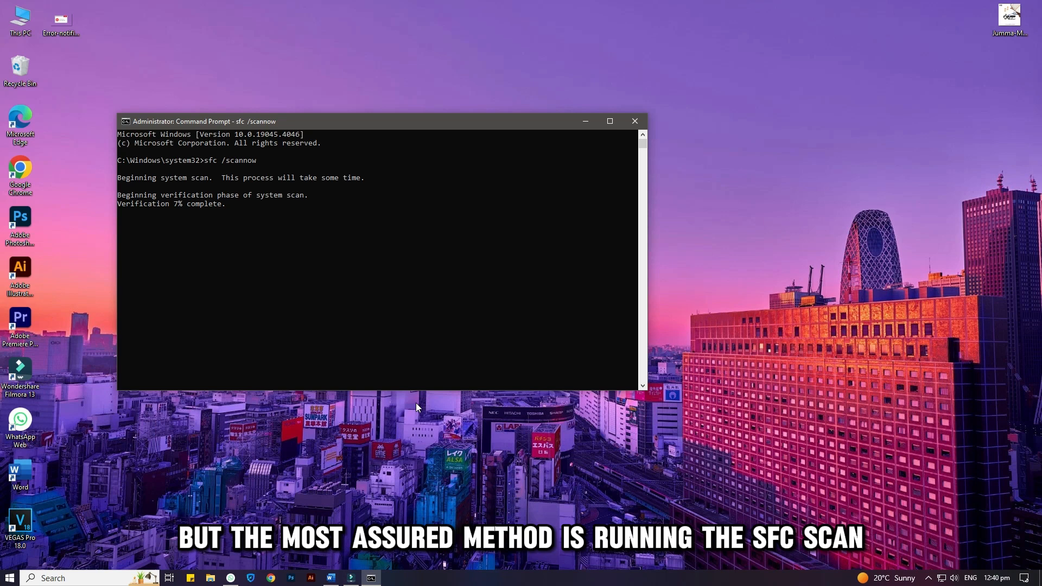